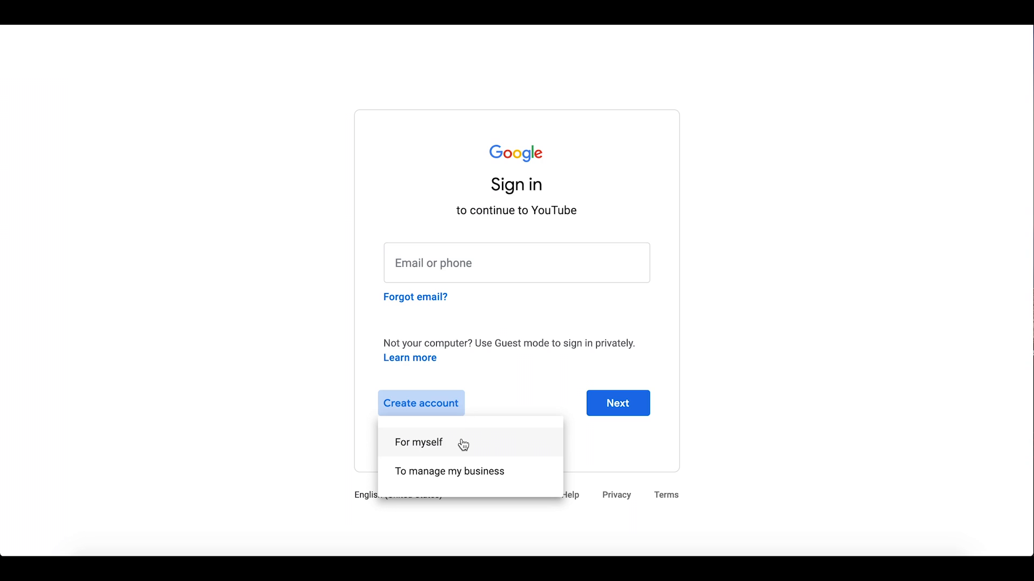
Step: Choose a personal Google account for sign-up, and create a YouTube channel using the account's own name
left_click(463, 444)
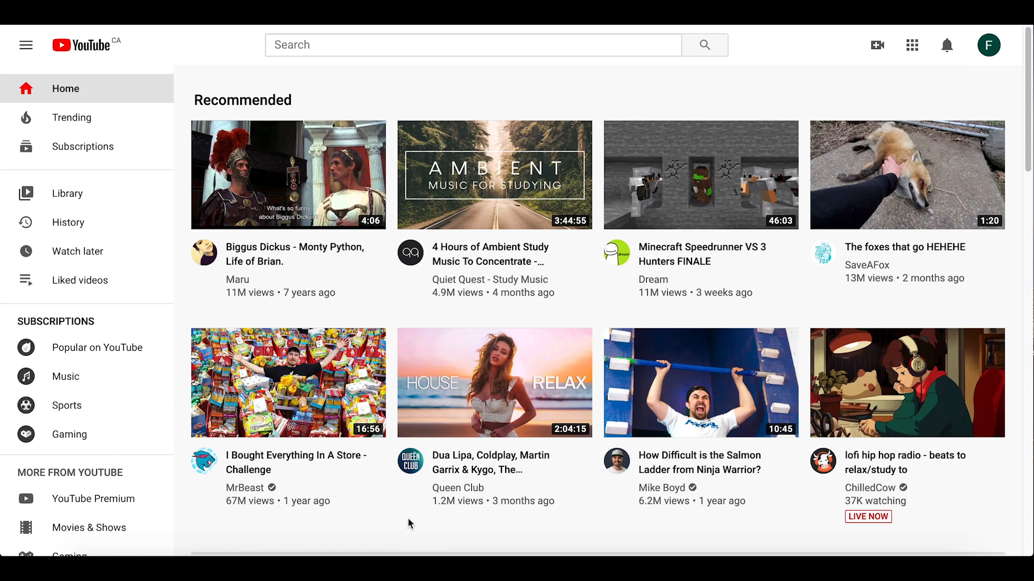
mouse_move(713, 245)
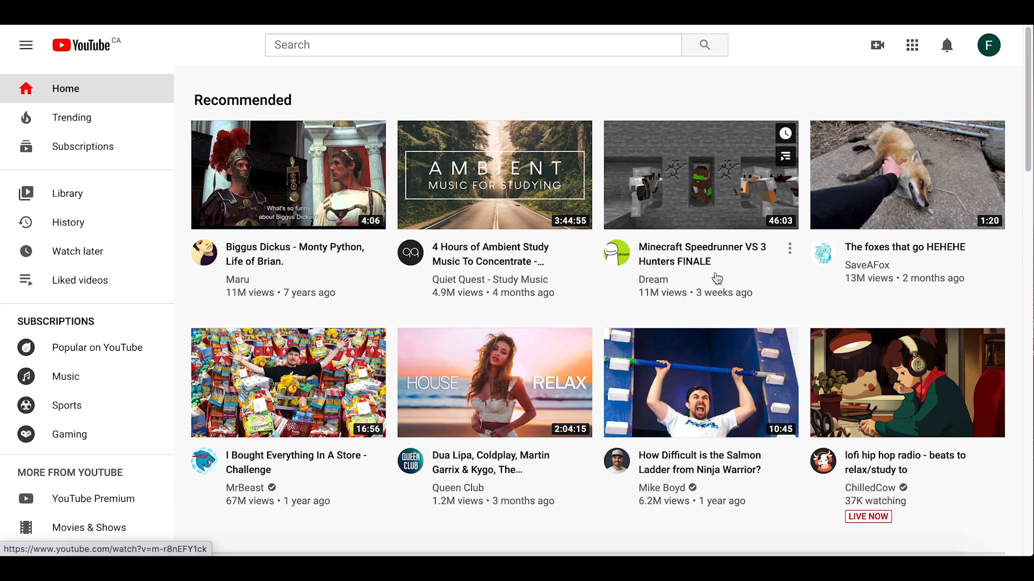
left_click(992, 54)
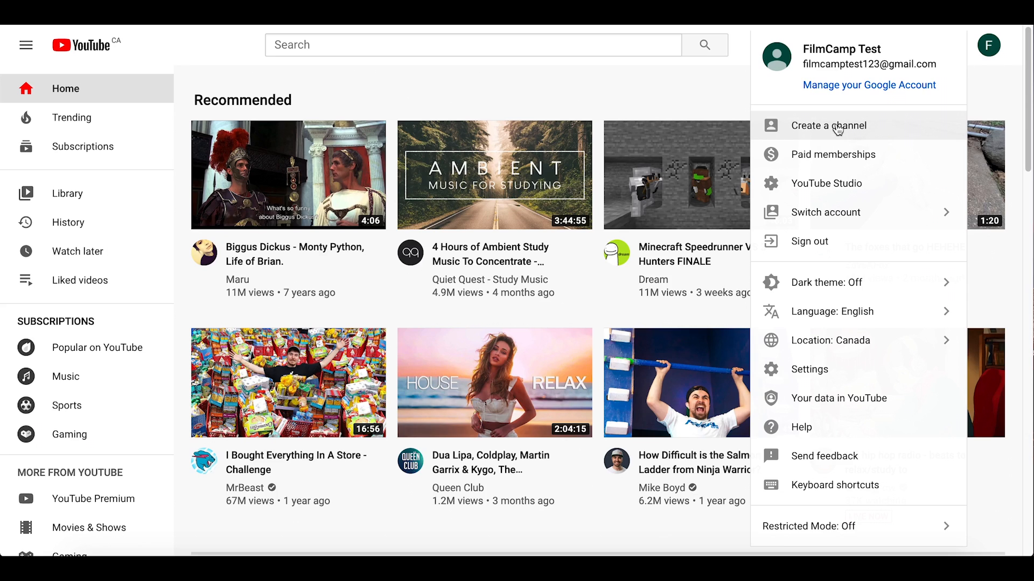
left_click(877, 130)
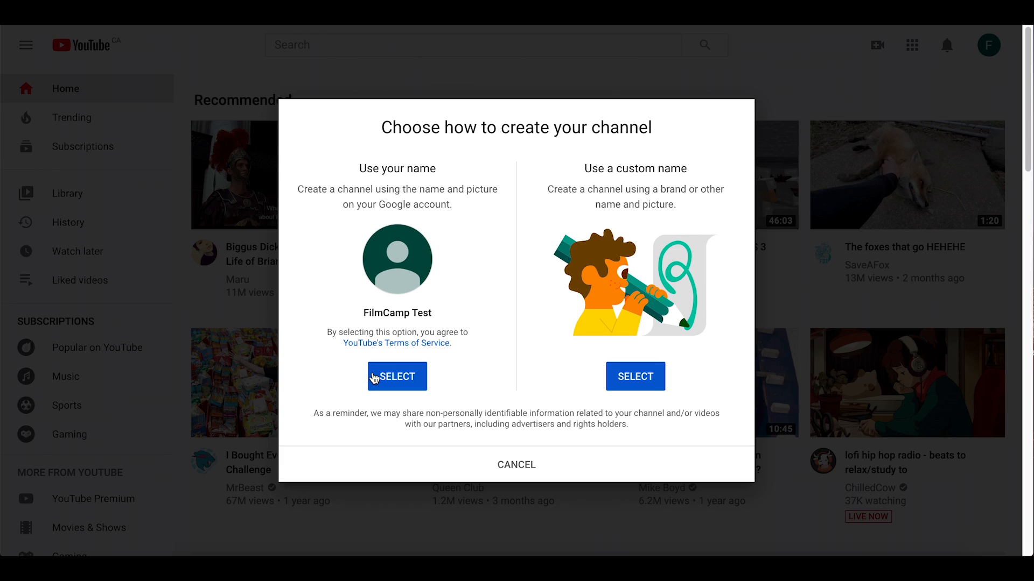
left_click(376, 379)
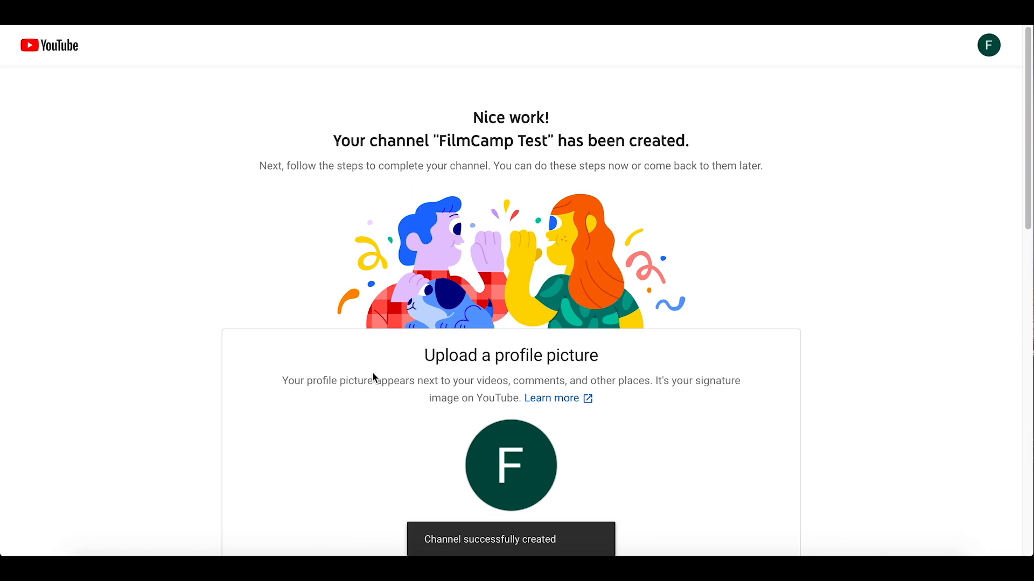
Step: Review the new channel's setup sections for the profile picture, channel description, custom link and social links
scroll(373, 371, "down", 2)
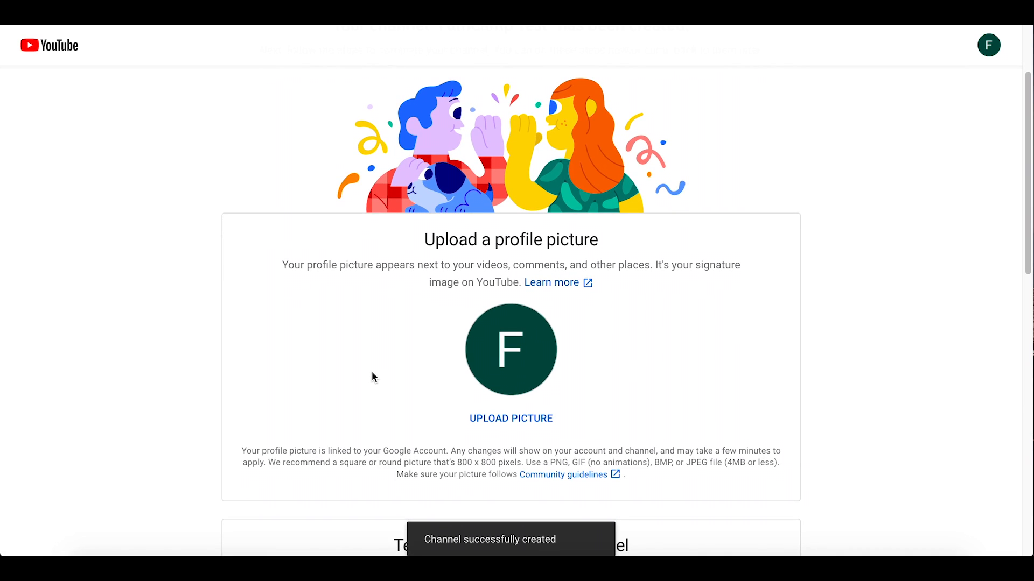
scroll(372, 373, "down", 1)
scroll(375, 378, "down", 3)
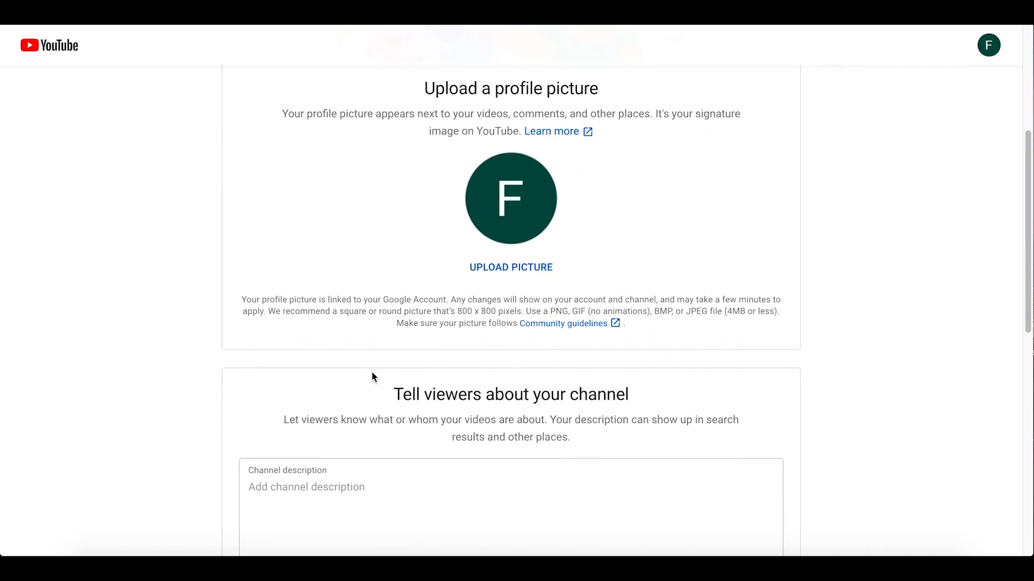
scroll(375, 377, "up", 1)
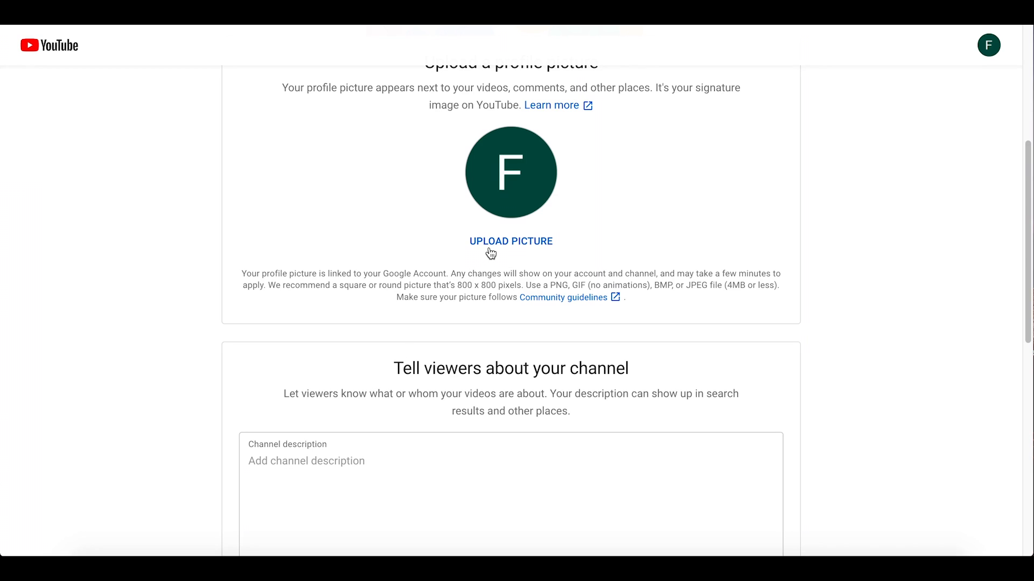
scroll(491, 253, "up", 1)
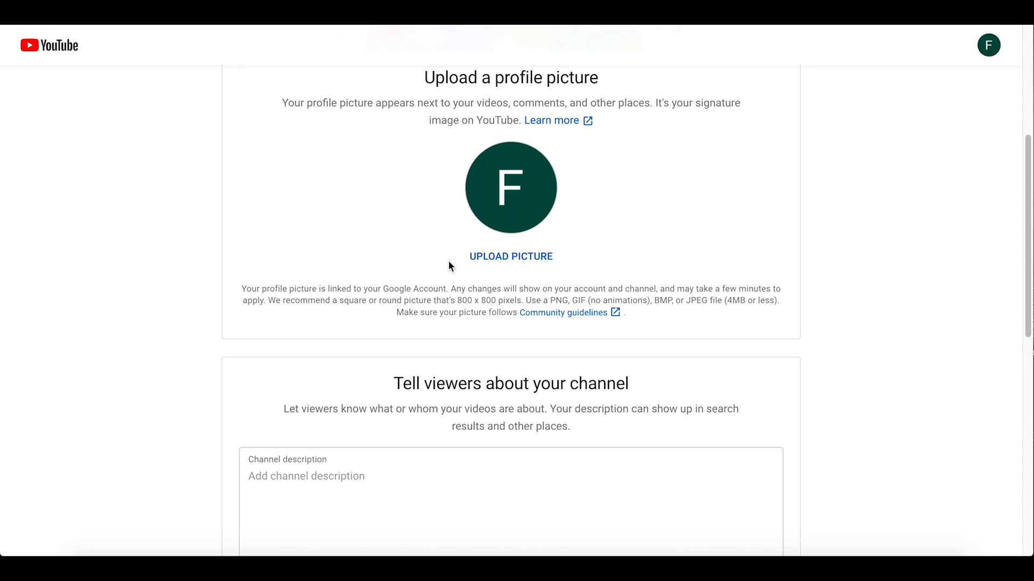
scroll(449, 264, "down", 3)
scroll(449, 264, "down", 5)
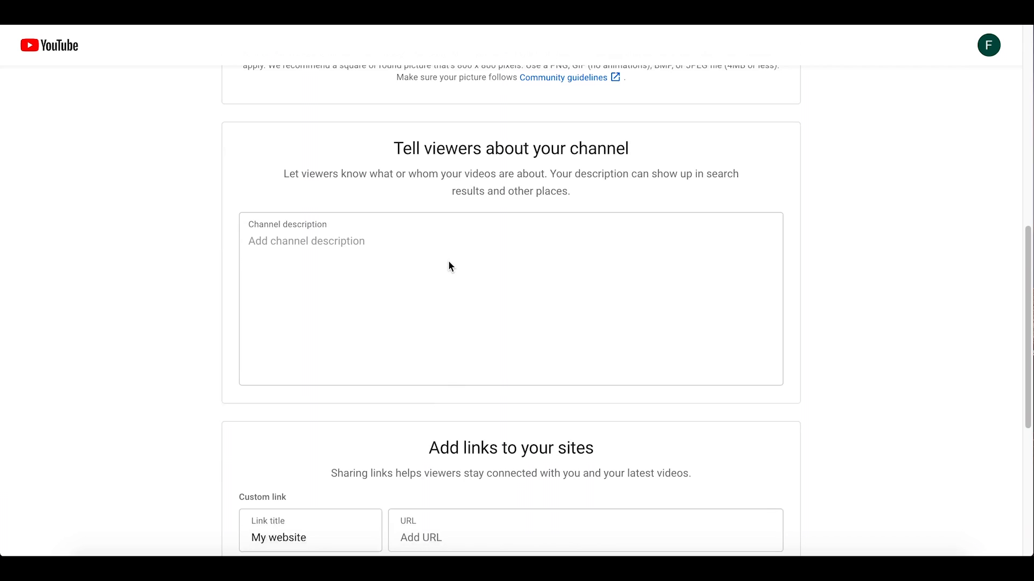
scroll(450, 265, "down", 5)
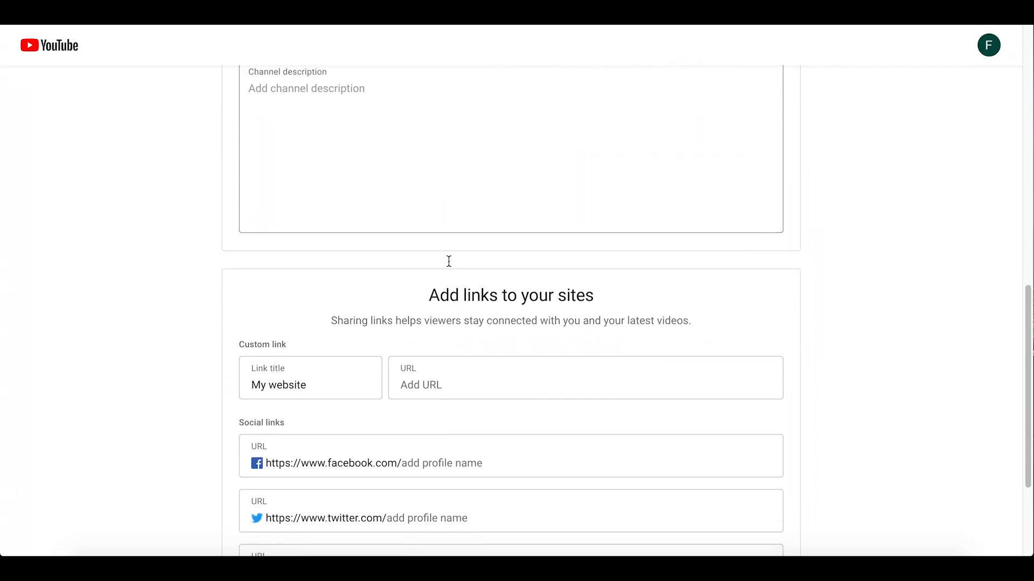
scroll(449, 263, "down", 5)
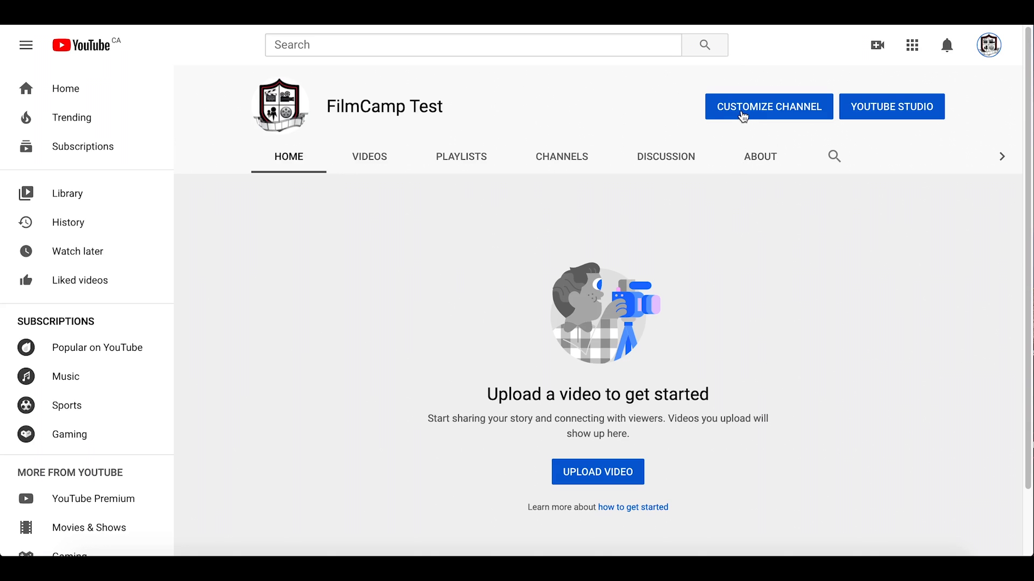
Step: Open the channel for customization and add channel art to its banner
left_click(743, 117)
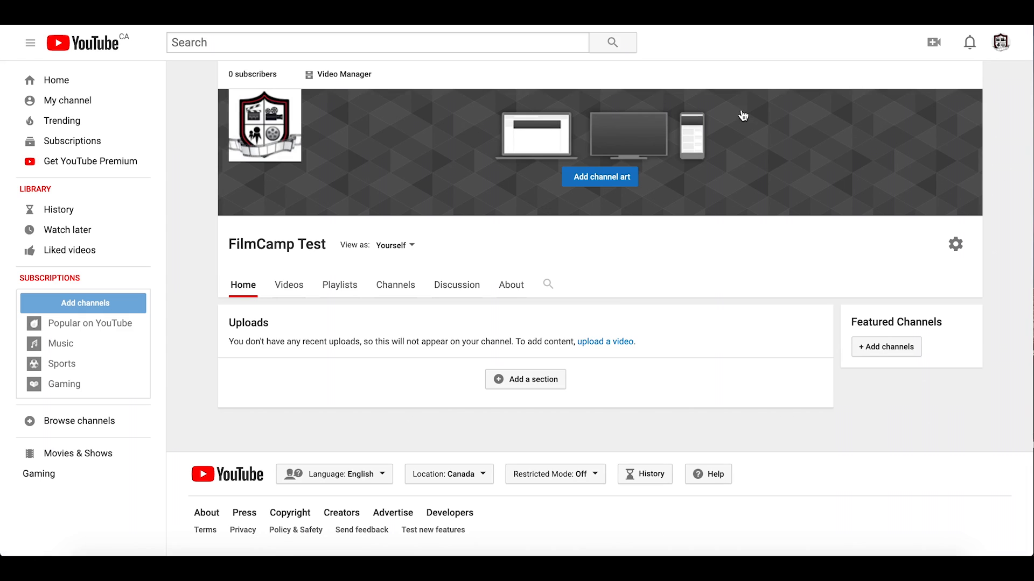
left_click(616, 178)
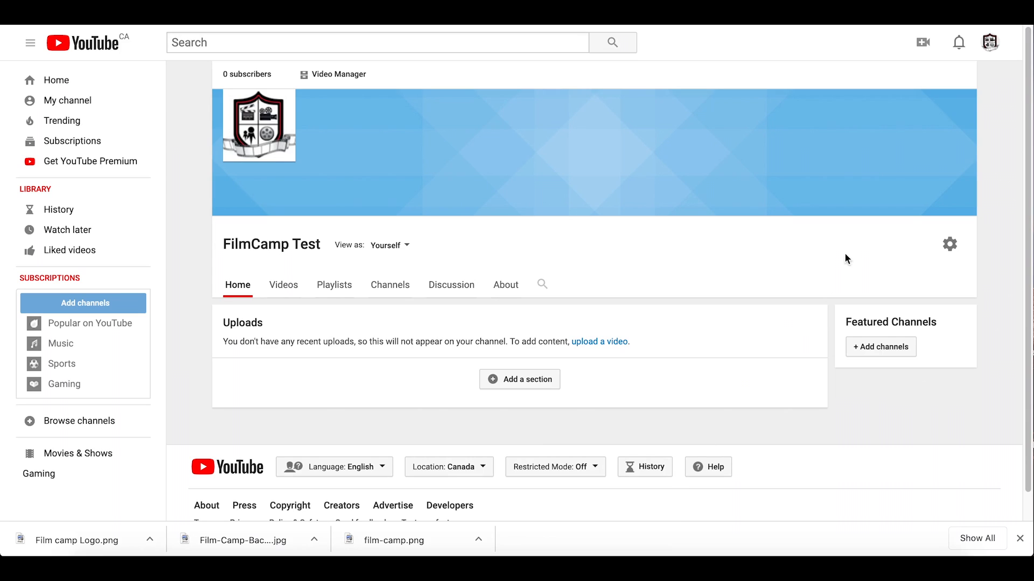
Step: Start verifying the channel from its status and features page, choosing to receive the verification code by text message
left_click(991, 44)
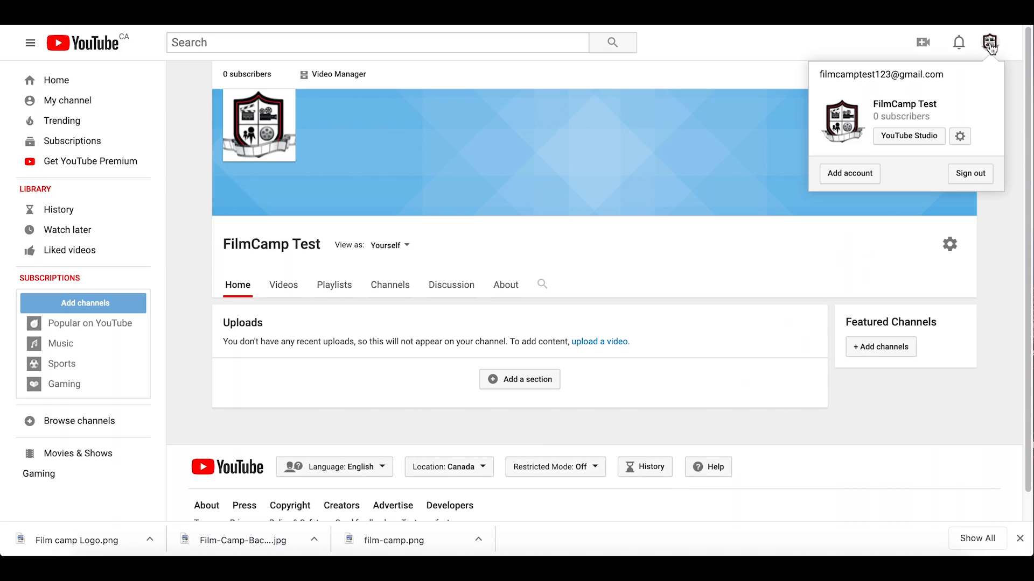
left_click(960, 137)
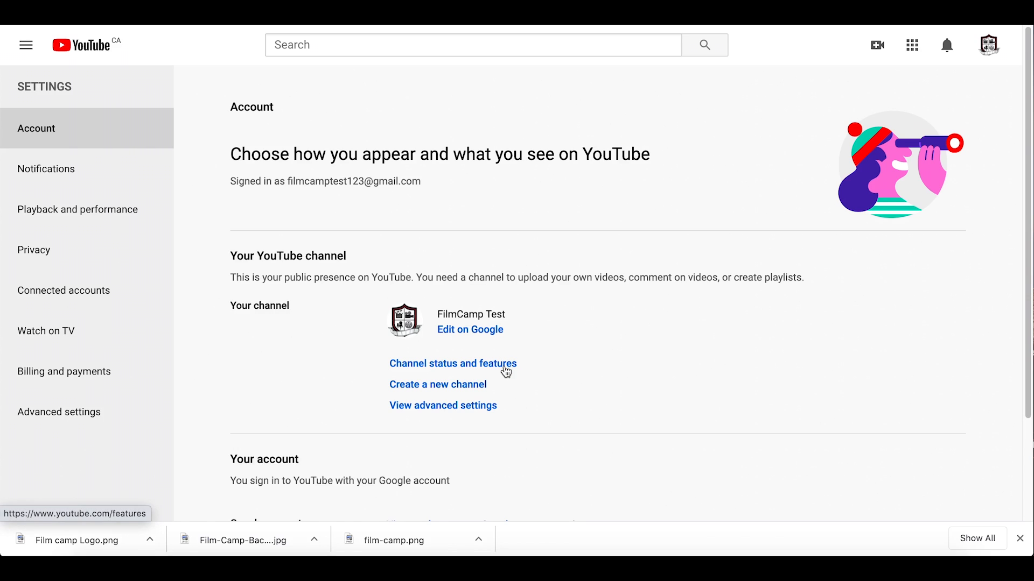
left_click(507, 366)
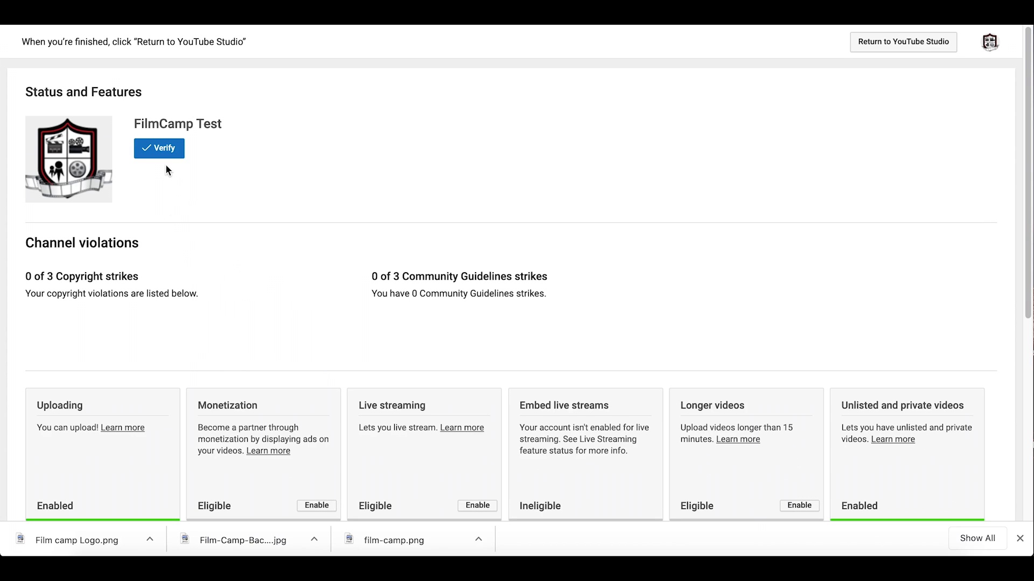
left_click(170, 149)
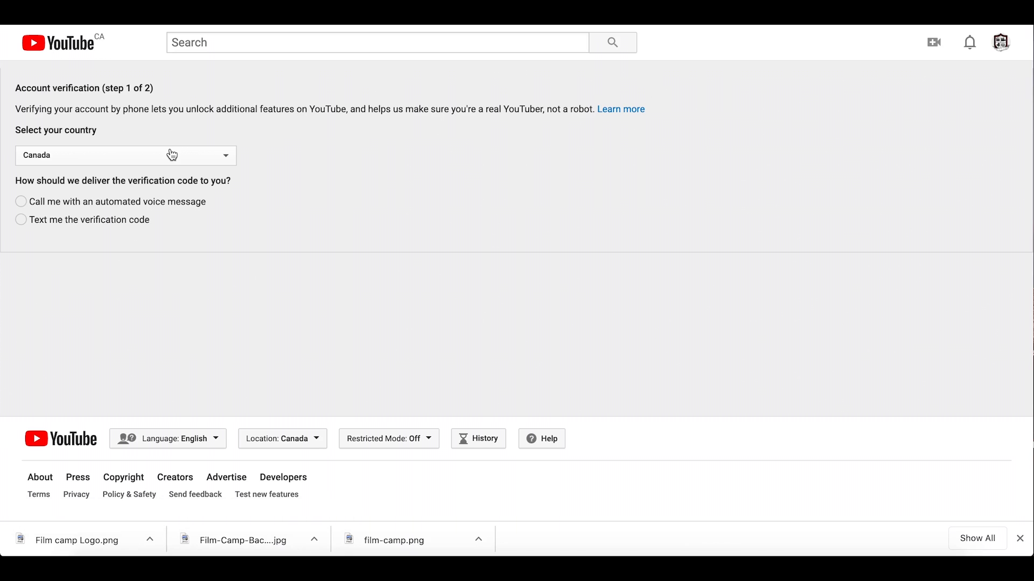
left_click(22, 221)
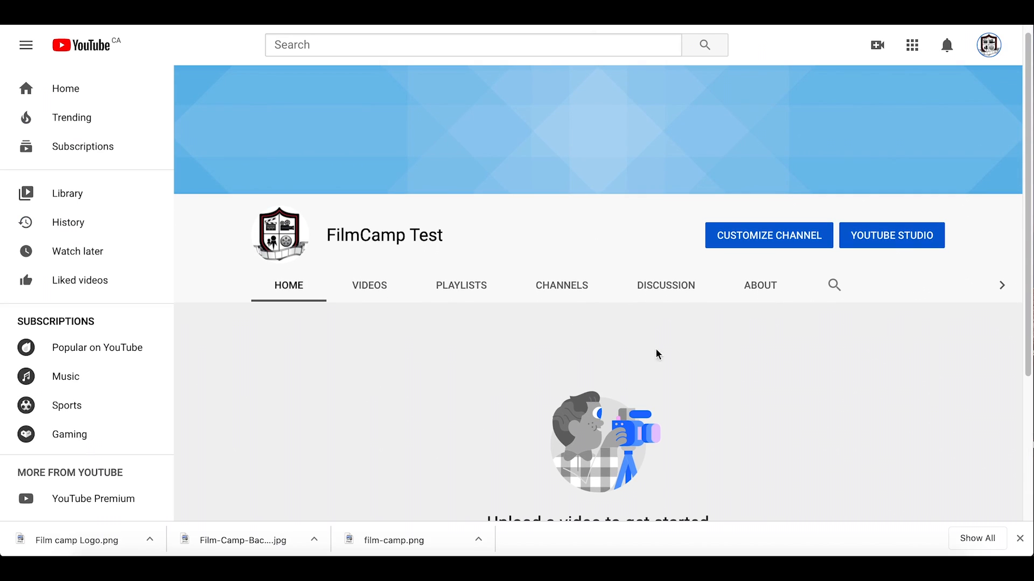
left_click(873, 243)
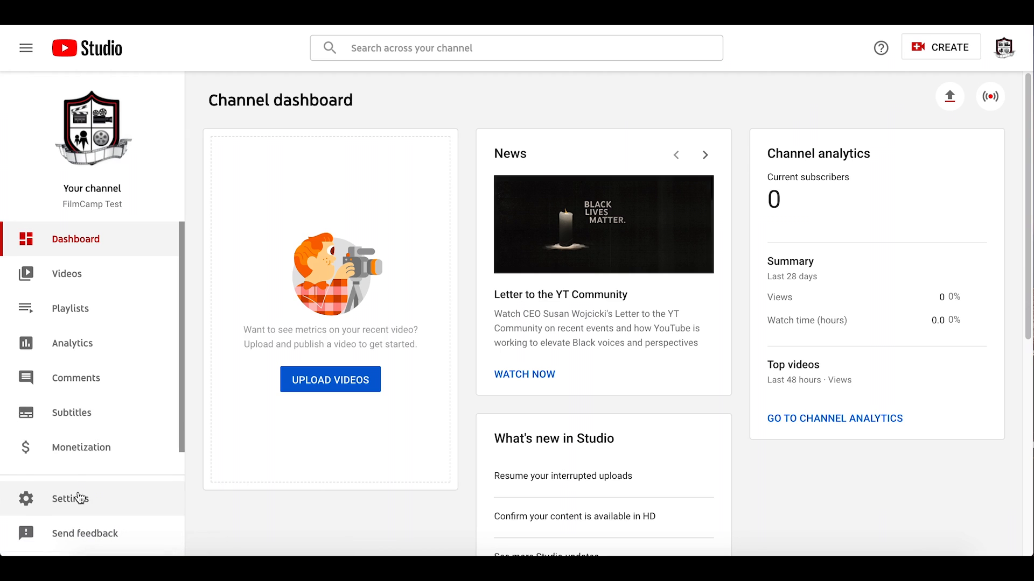
left_click(80, 498)
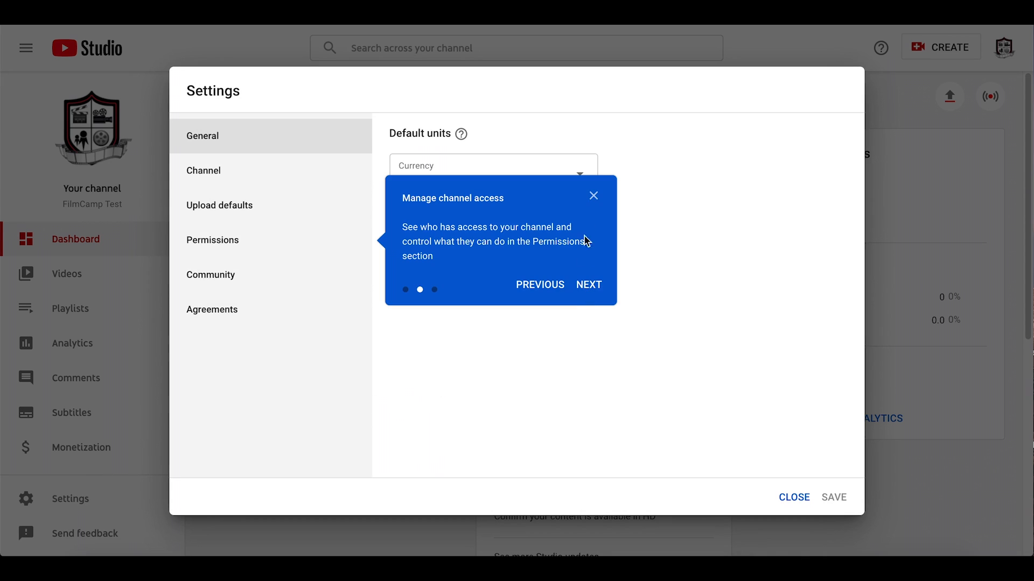
left_click(594, 196)
left_click(322, 180)
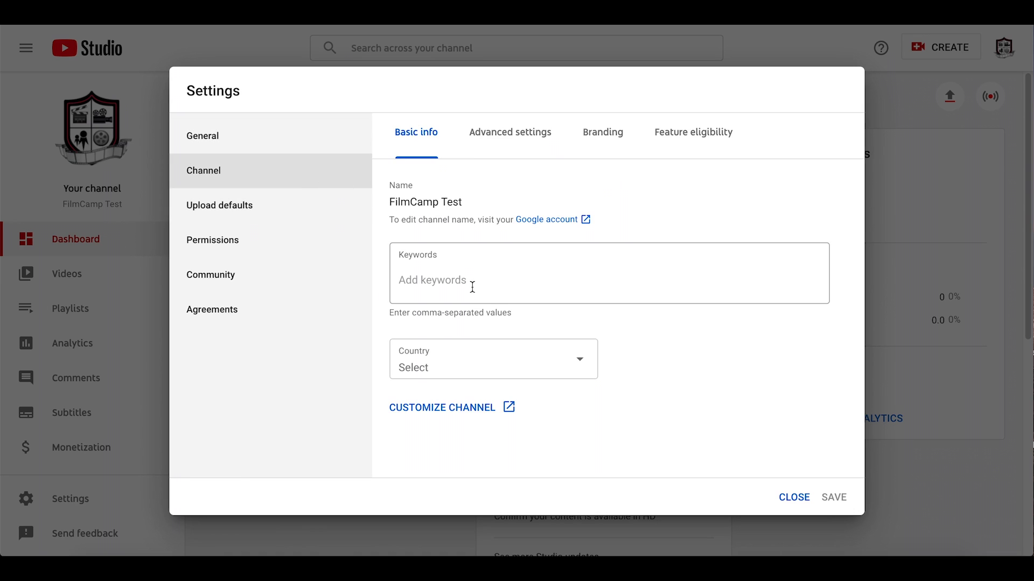
left_click(473, 287)
type("co")
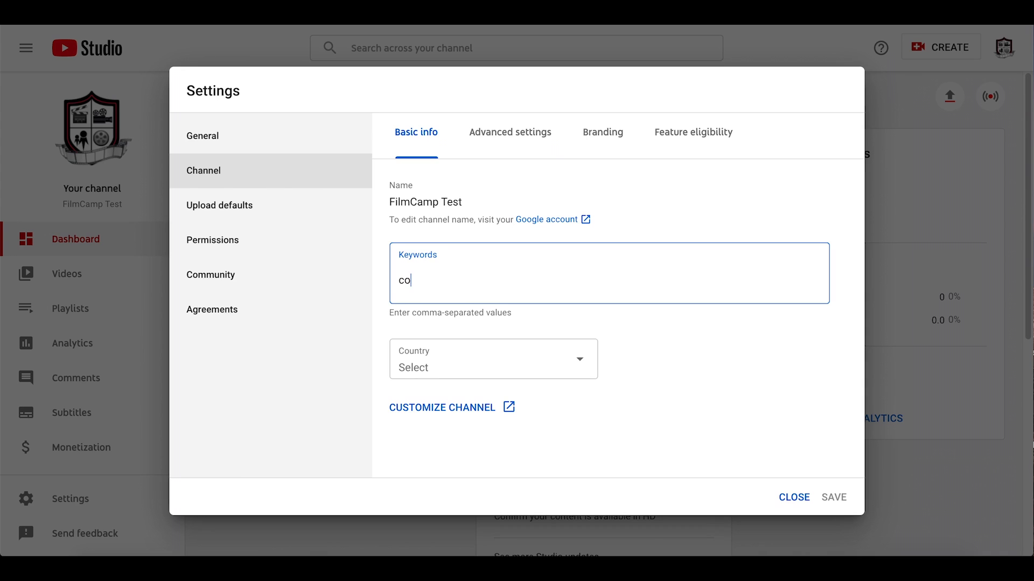
type("oking,")
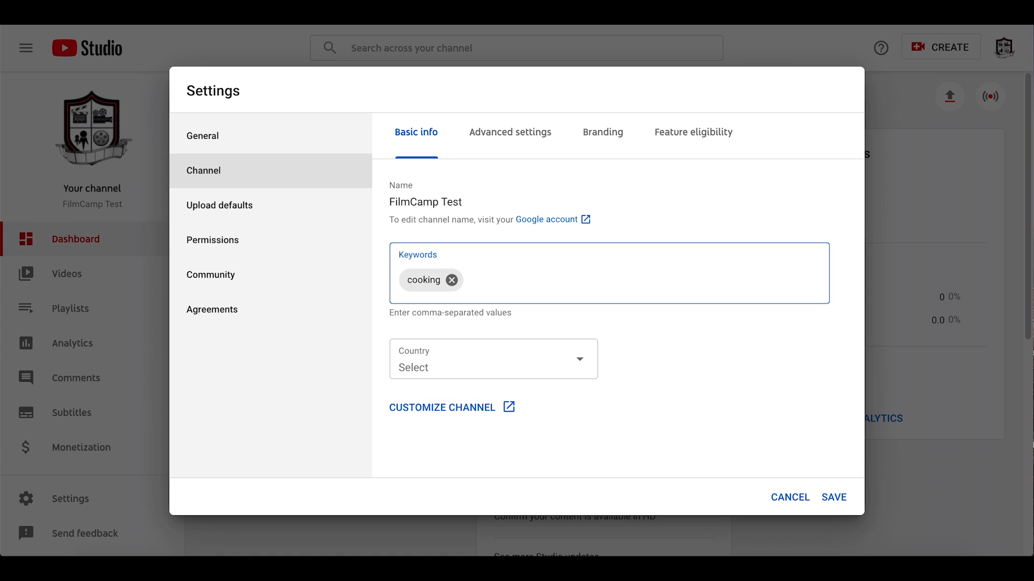
type("pizza")
type(",")
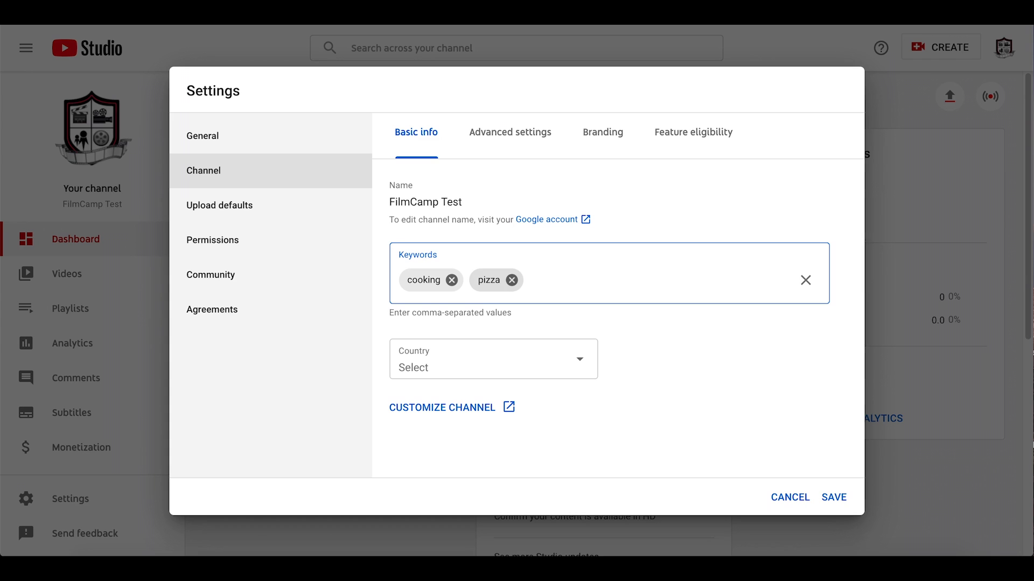
type("bak")
type("ing,")
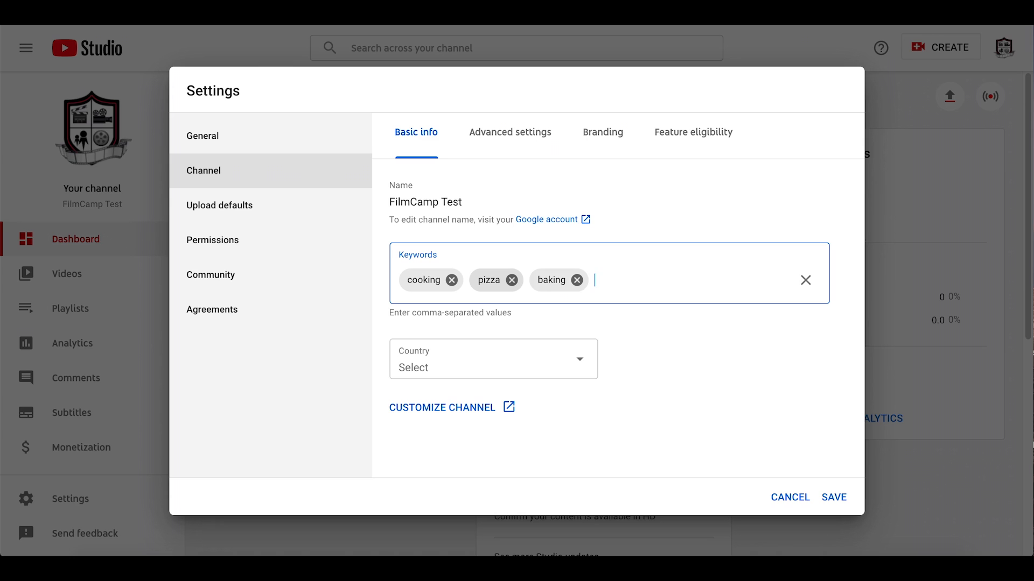
type("cake")
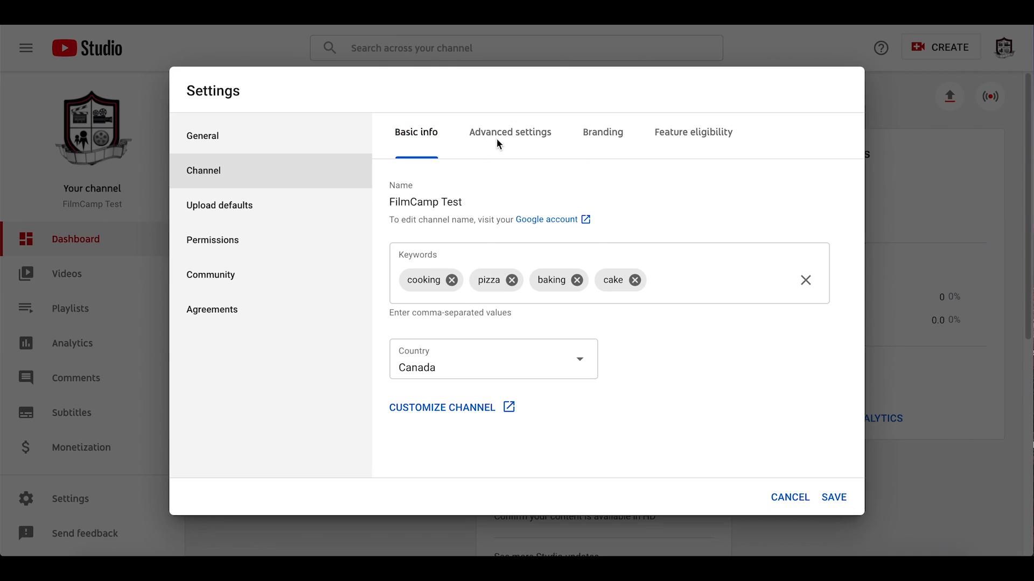
Step: Set the channel's audience to not made for kids and save the channel settings
left_click(499, 138)
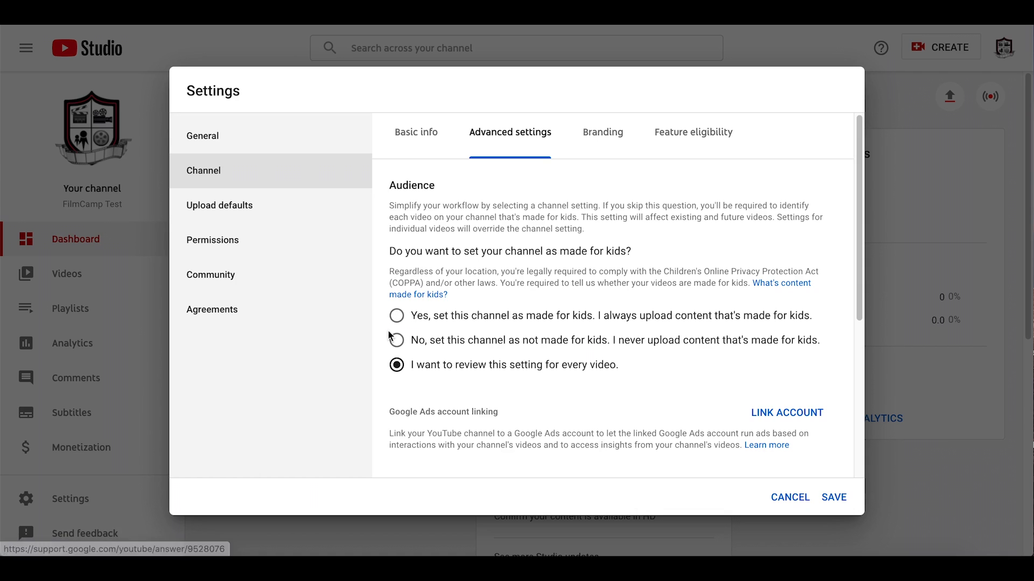
left_click(397, 341)
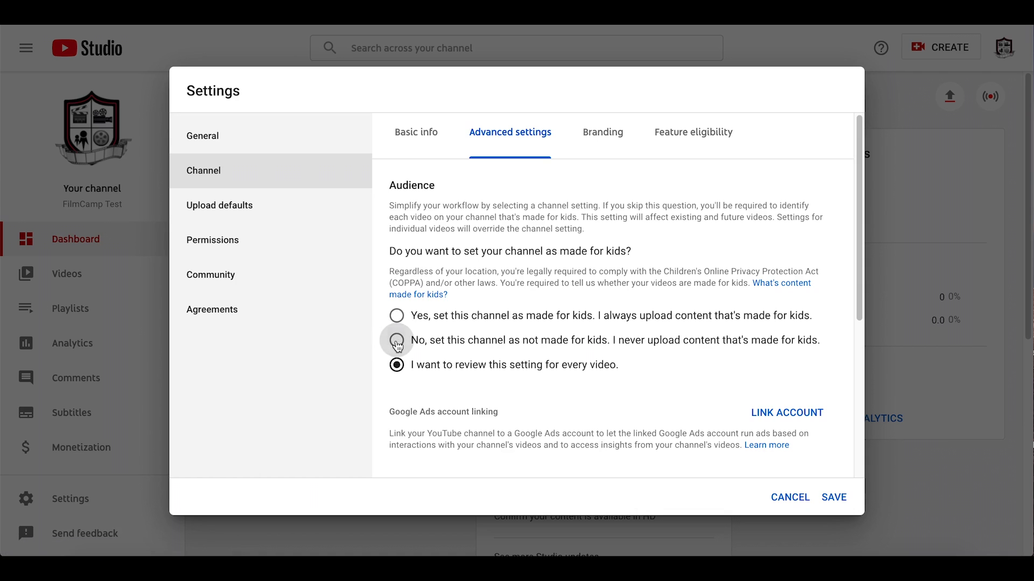
left_click(835, 499)
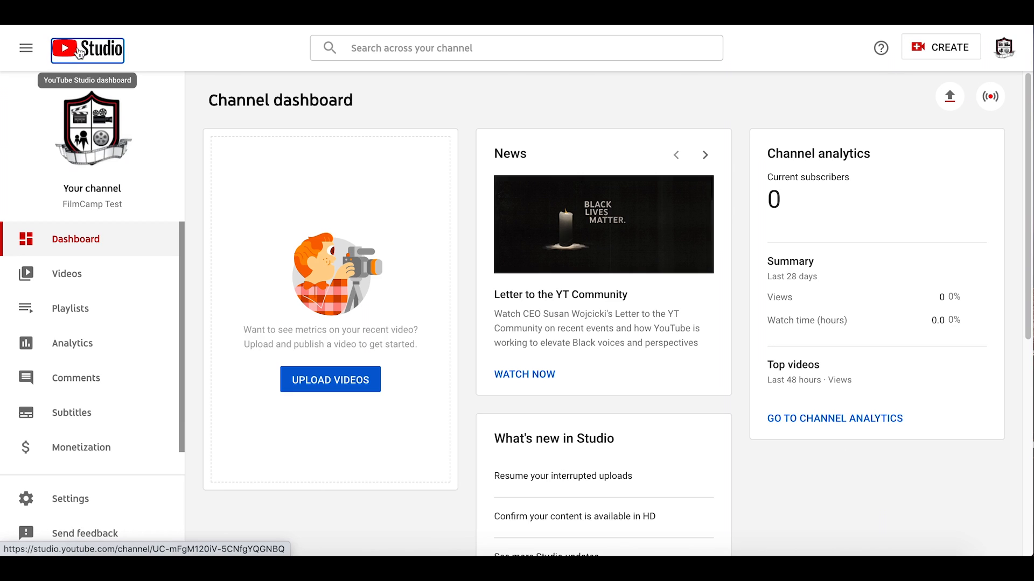
Step: Upload the video file "Screen Recording 2020-07-06 at 1.13.57 PM.mov" to the channel
left_click(364, 387)
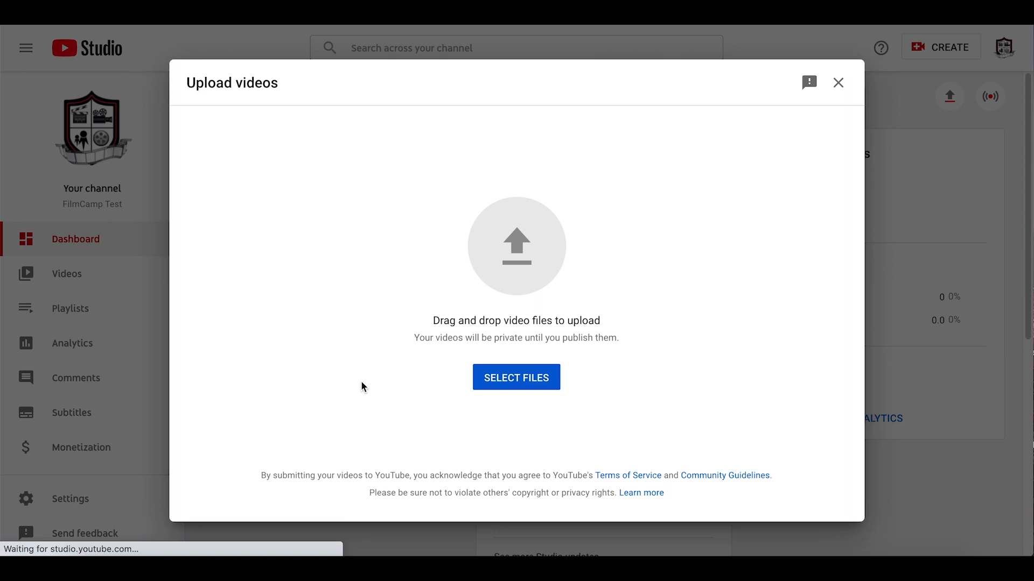
left_click(493, 383)
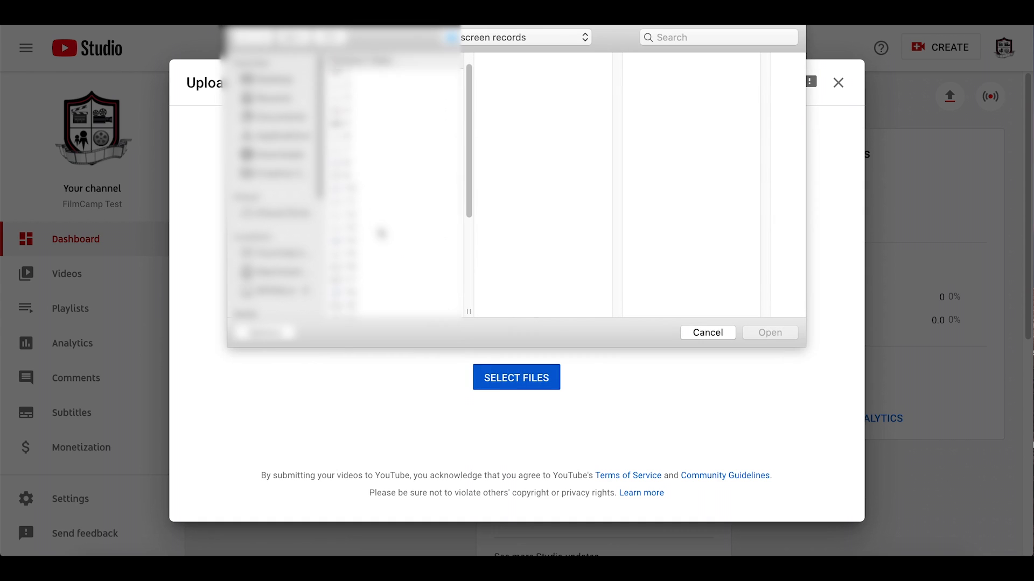
scroll(381, 233, "down", 5)
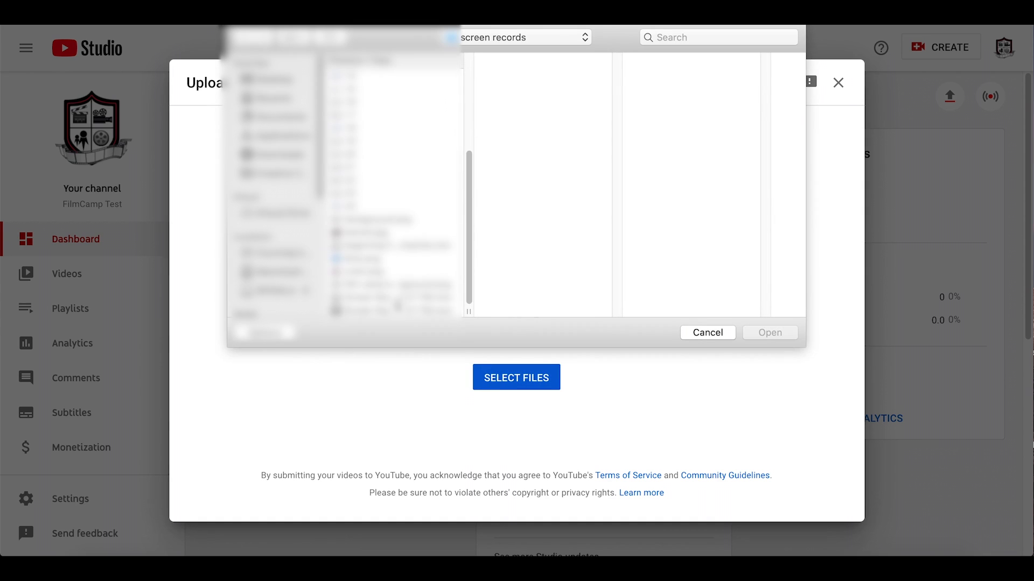
left_click(365, 300)
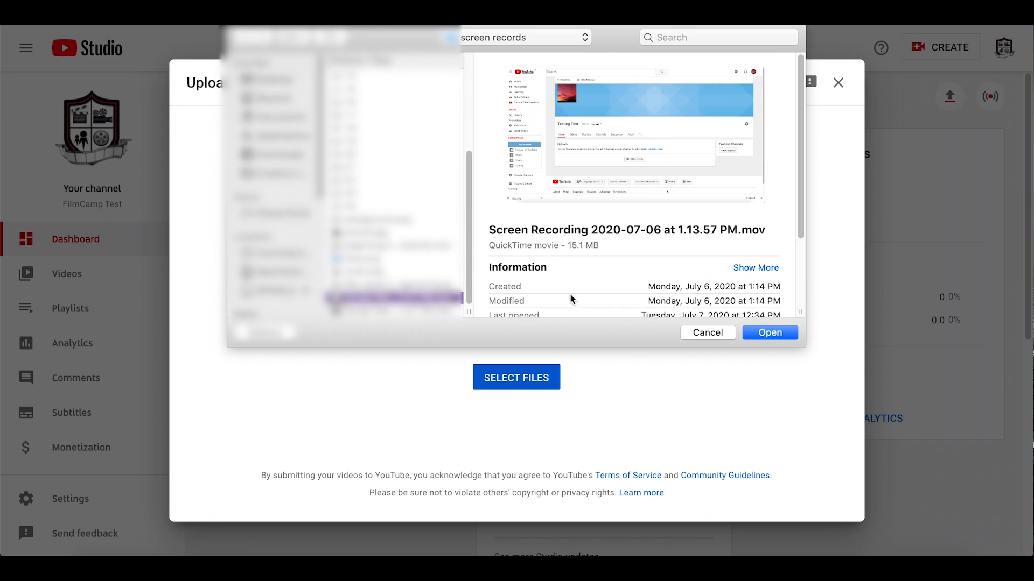
left_click(766, 334)
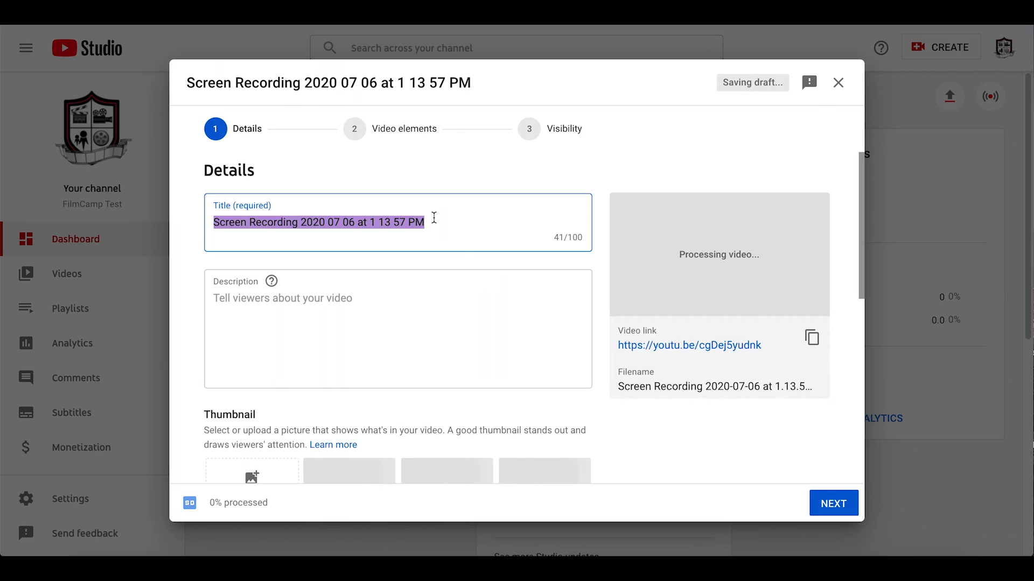
Step: Title the video "Film Camp Test Video" and enter the description "This is a test video for How to Make A Youtube Channel"
type("Film")
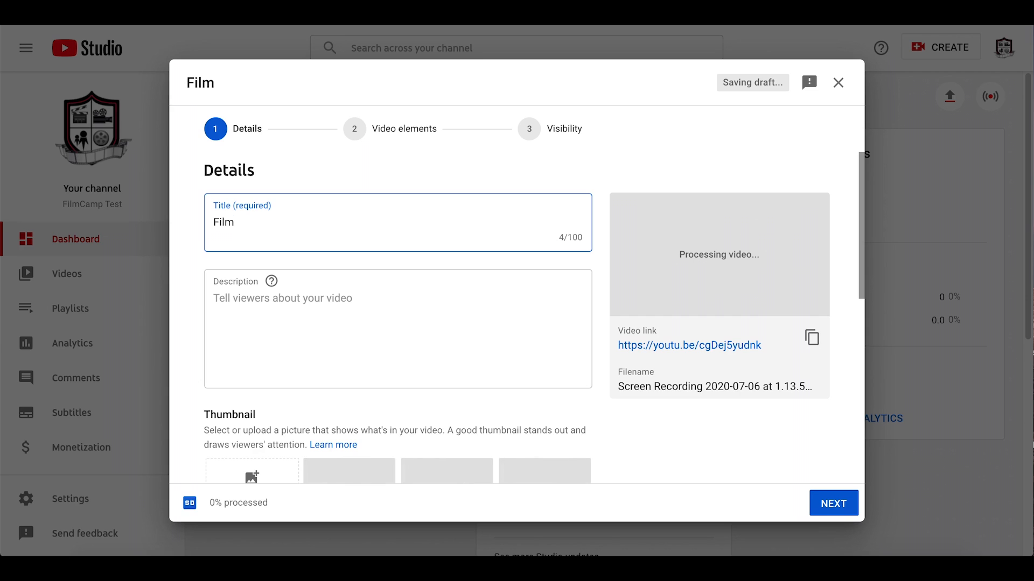
type("m")
key("BackSpace")
type("Ca")
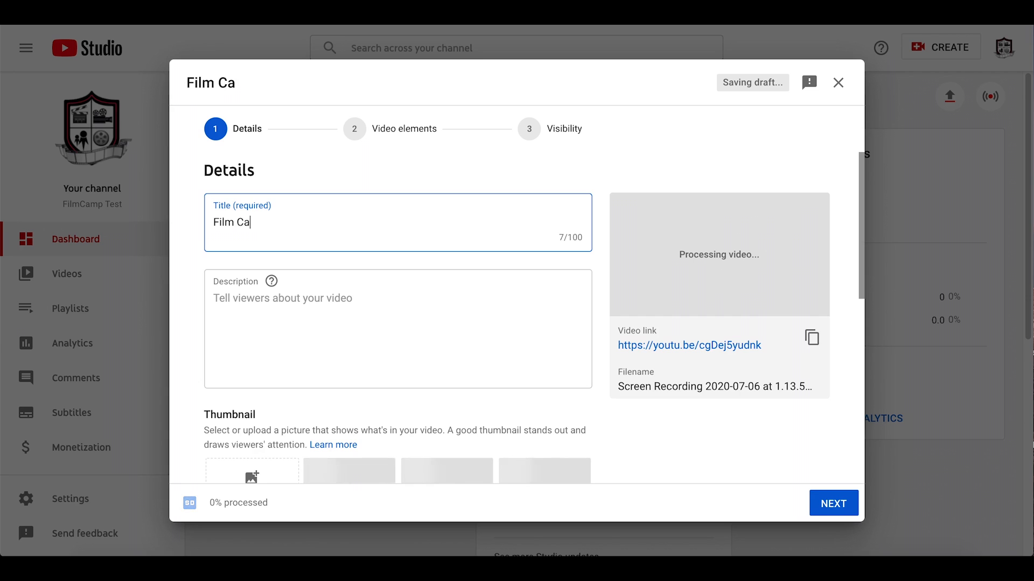
type("mp Te")
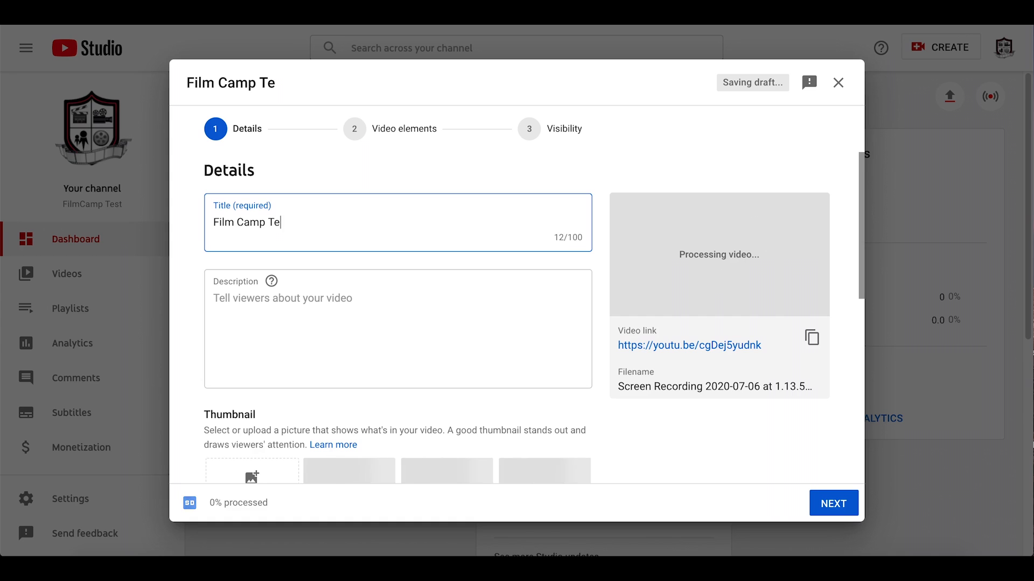
type("st Video")
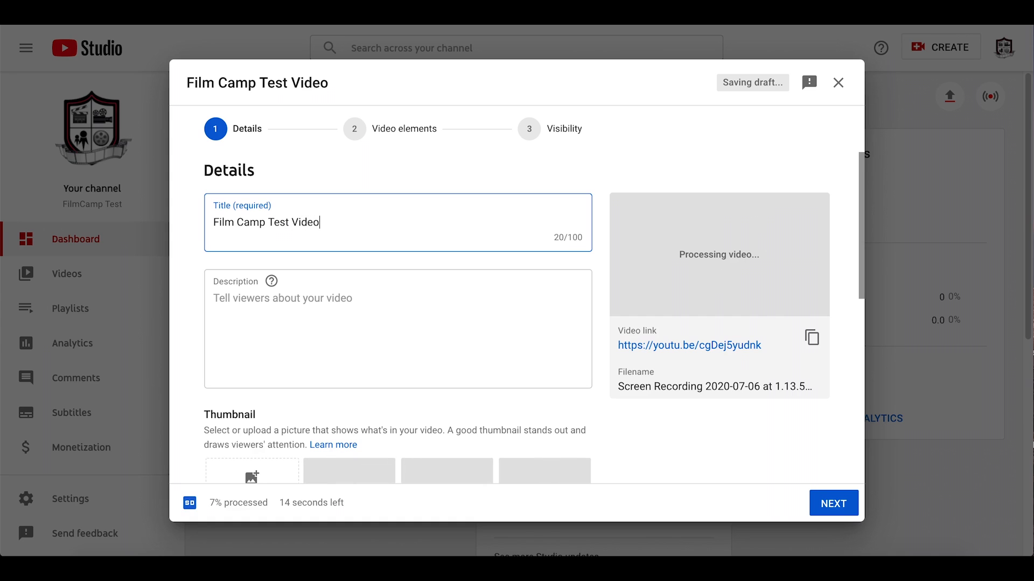
left_click(432, 331)
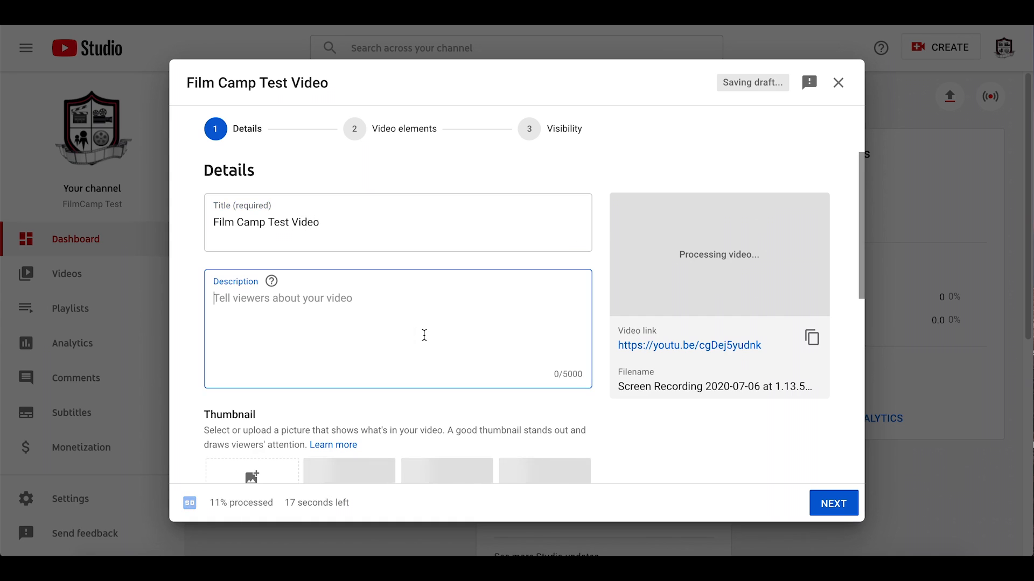
type("Thi")
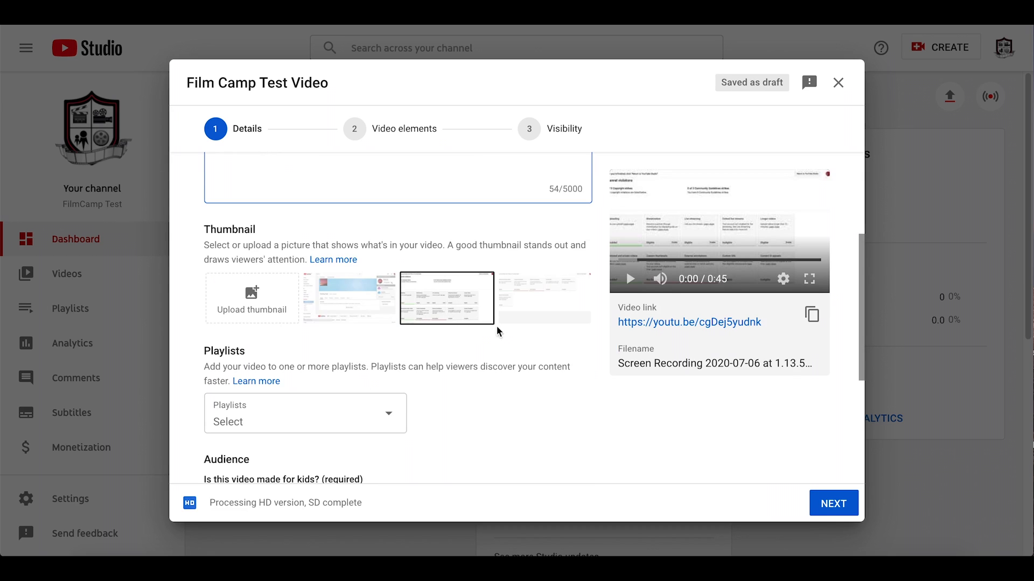
Step: Upload the crest logo image on a black background from the computer as the video's custom thumbnail
left_click(252, 297)
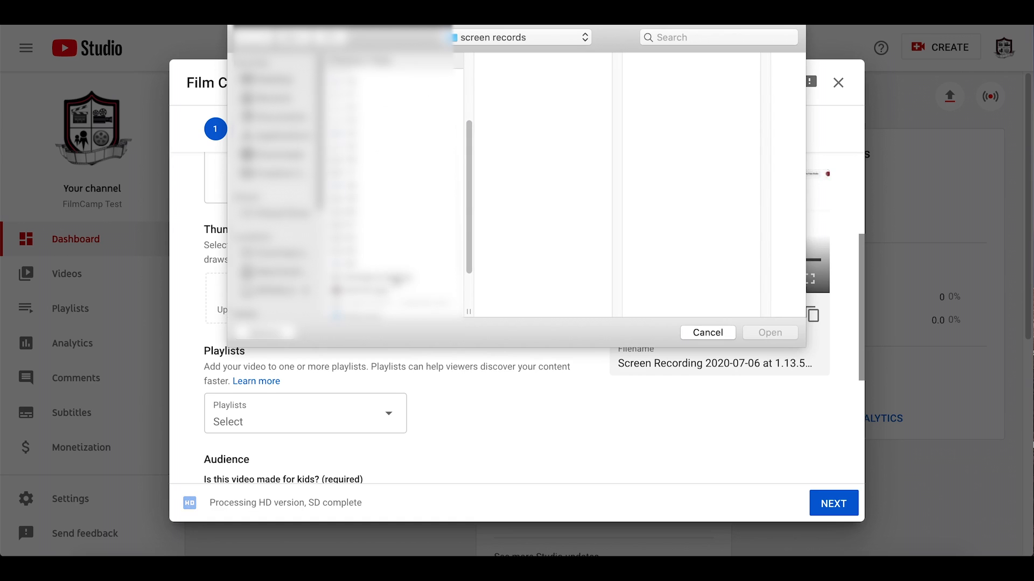
left_click(392, 277)
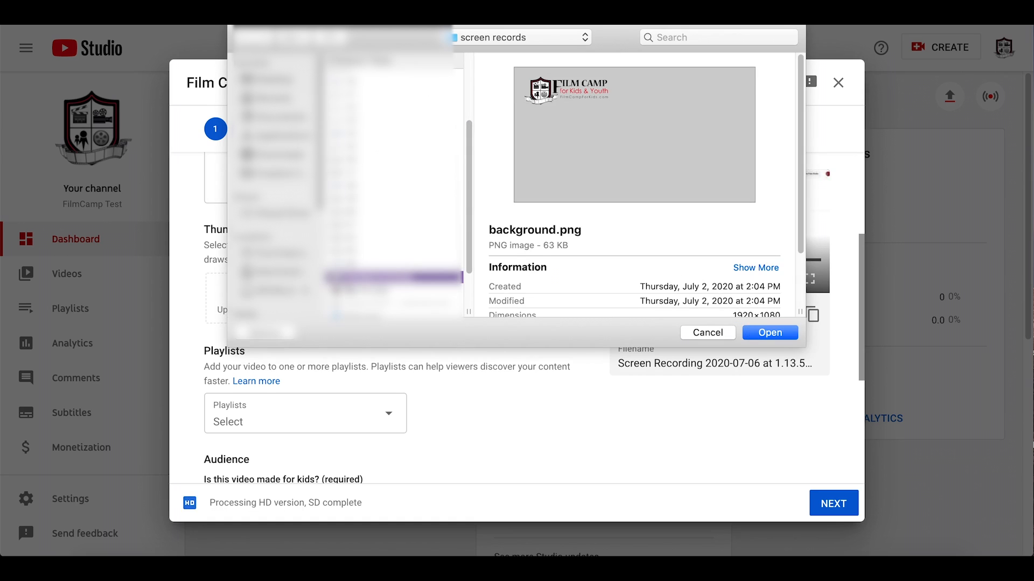
scroll(356, 292, "down", 3)
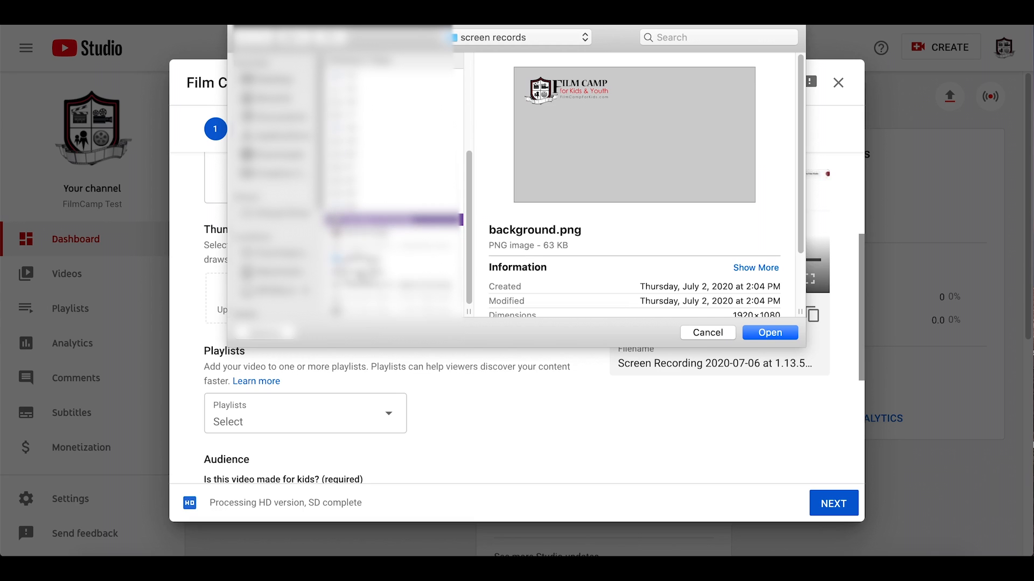
left_click(360, 272)
left_click(783, 334)
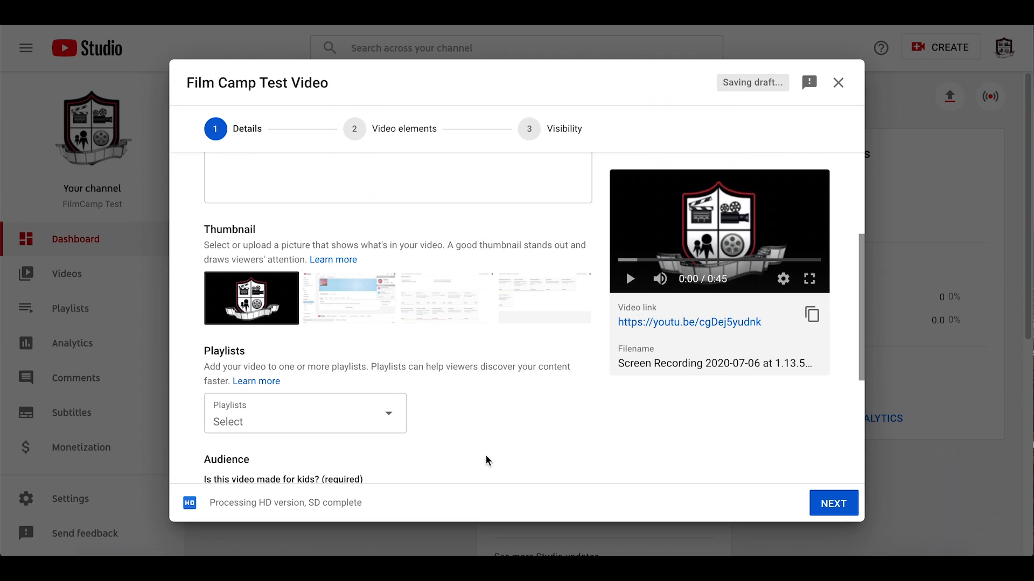
Step: Proceed past the video details and video elements to the visibility settings, set the video to Public and publish it
scroll(487, 461, "down", 3)
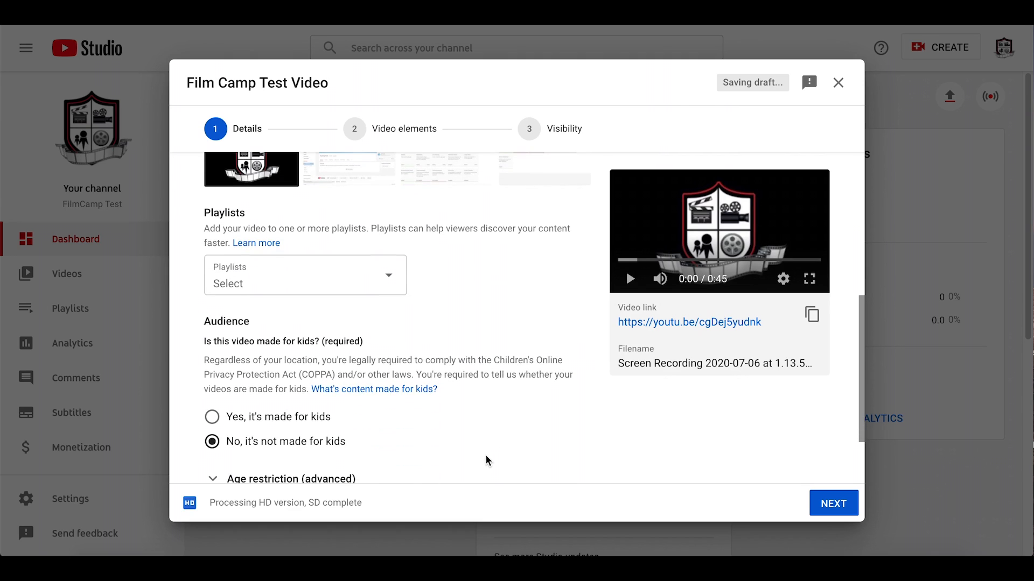
left_click(382, 283)
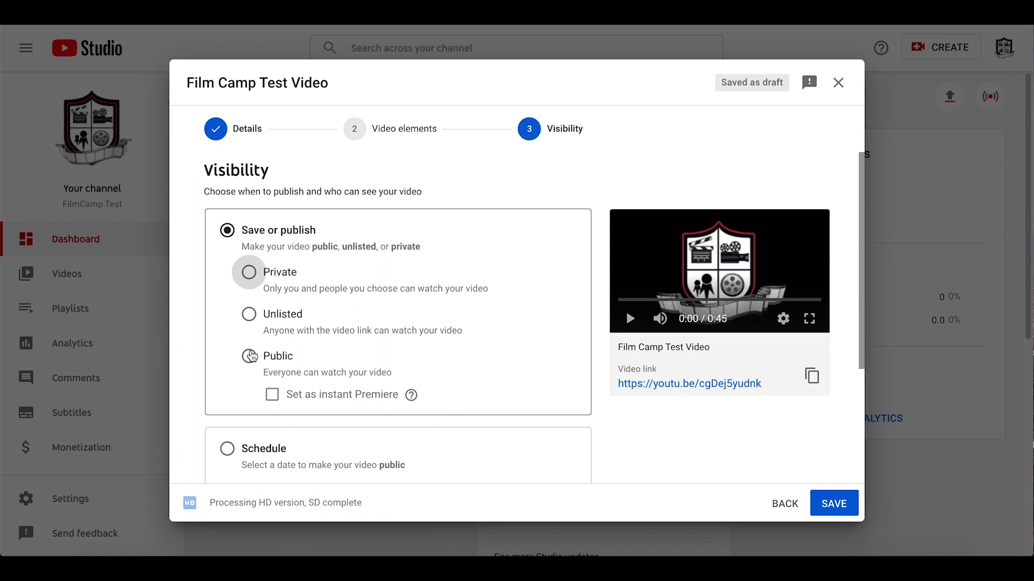
left_click(249, 358)
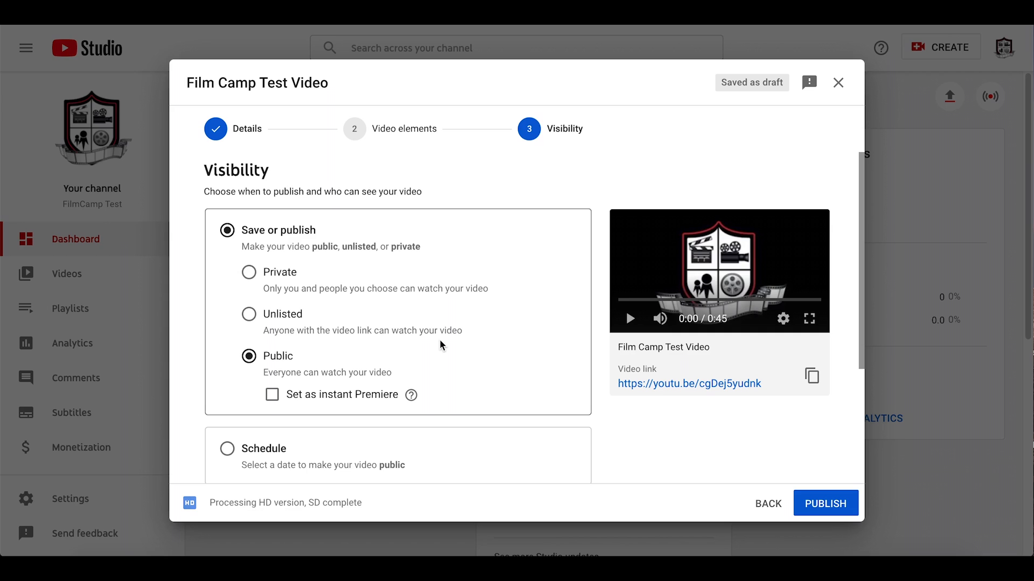
scroll(441, 345, "down", 3)
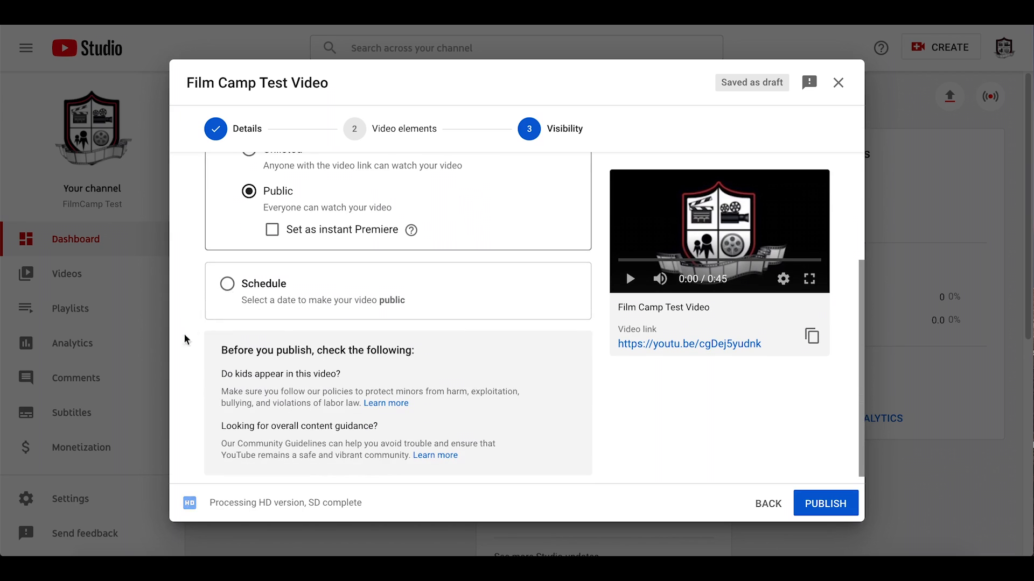
scroll(195, 364, "down", 1)
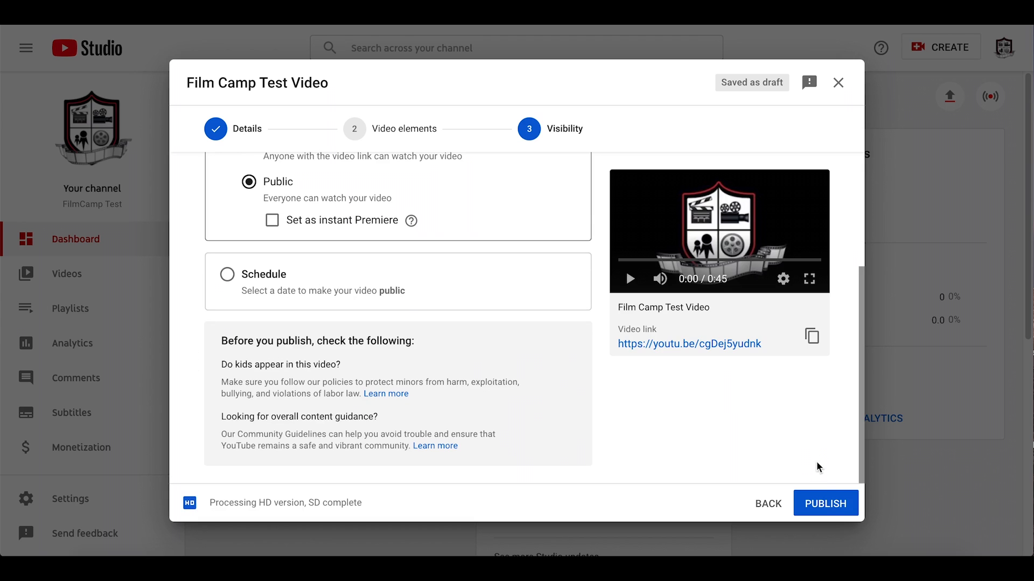
left_click(829, 508)
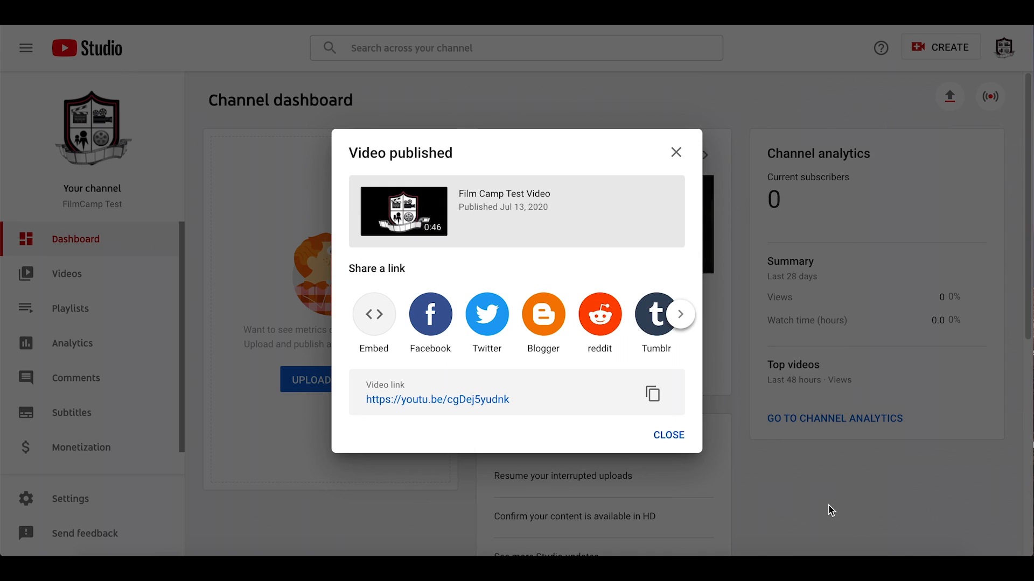
Step: Open the channel's public YouTube page and check its uploads for the published video
left_click(876, 141)
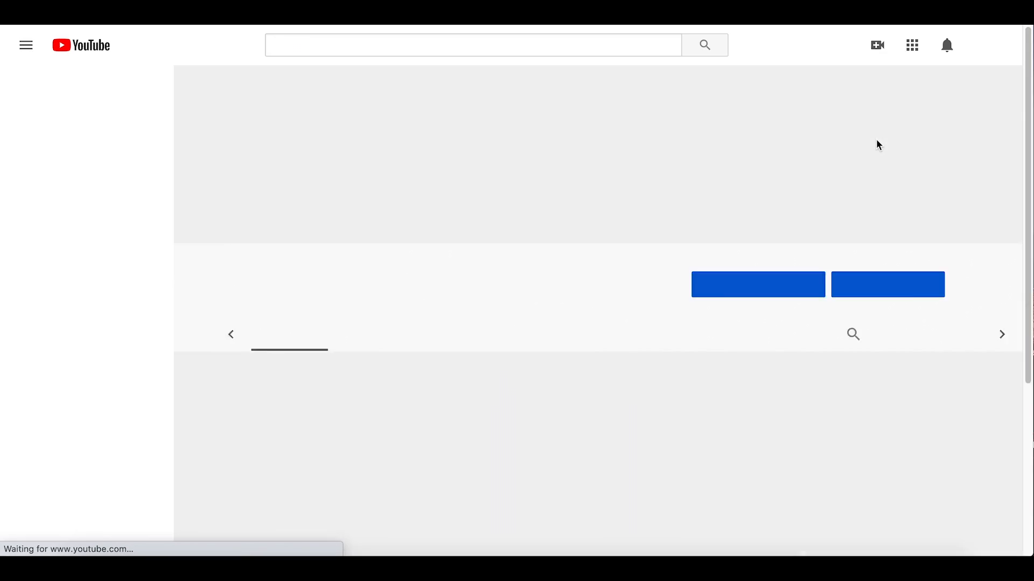
scroll(753, 425, "down", 1)
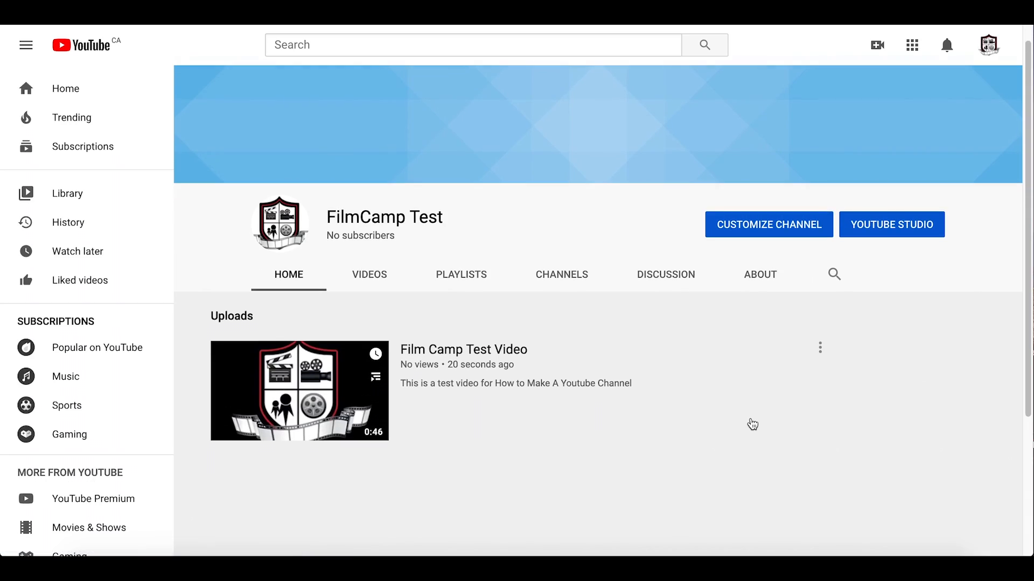
scroll(752, 425, "up", 1)
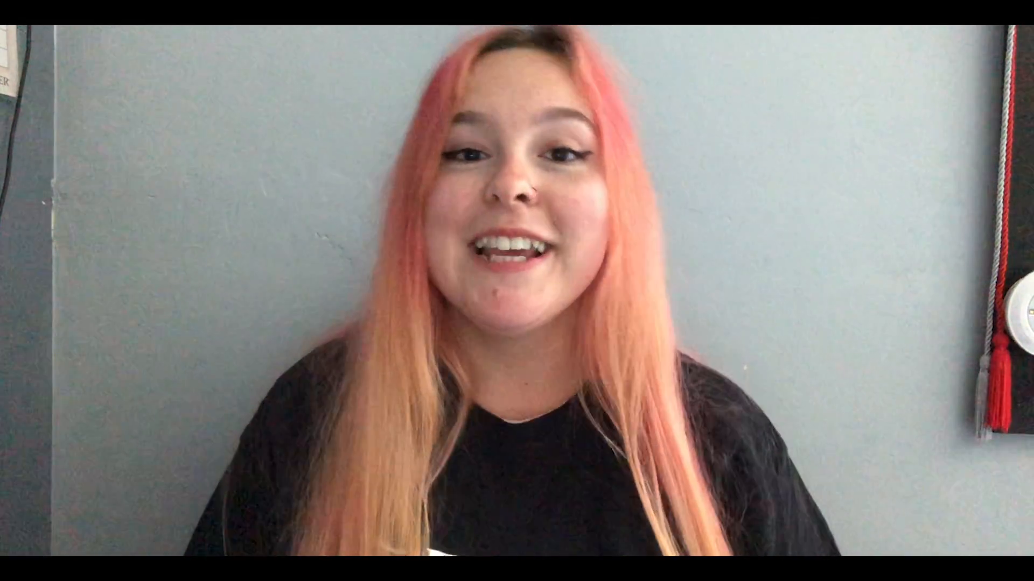